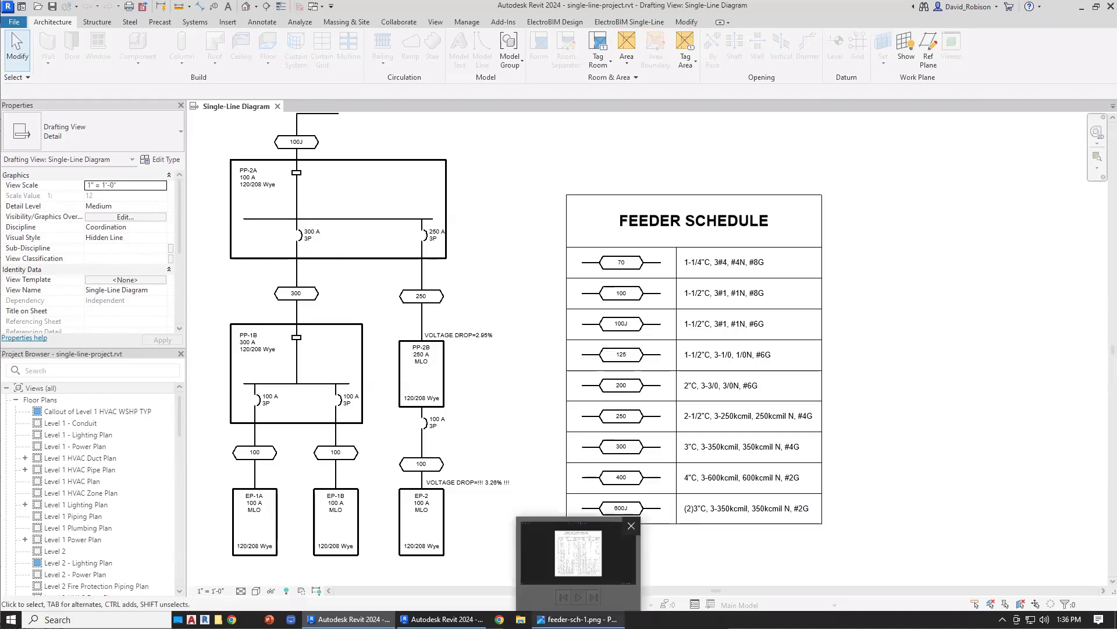
Switch to the image viewer and examine the sample feeder schedules from feeder-sch-1.png through feeder-sch-5.png.
{"action": "left_click", "coordinate": [579, 619]}
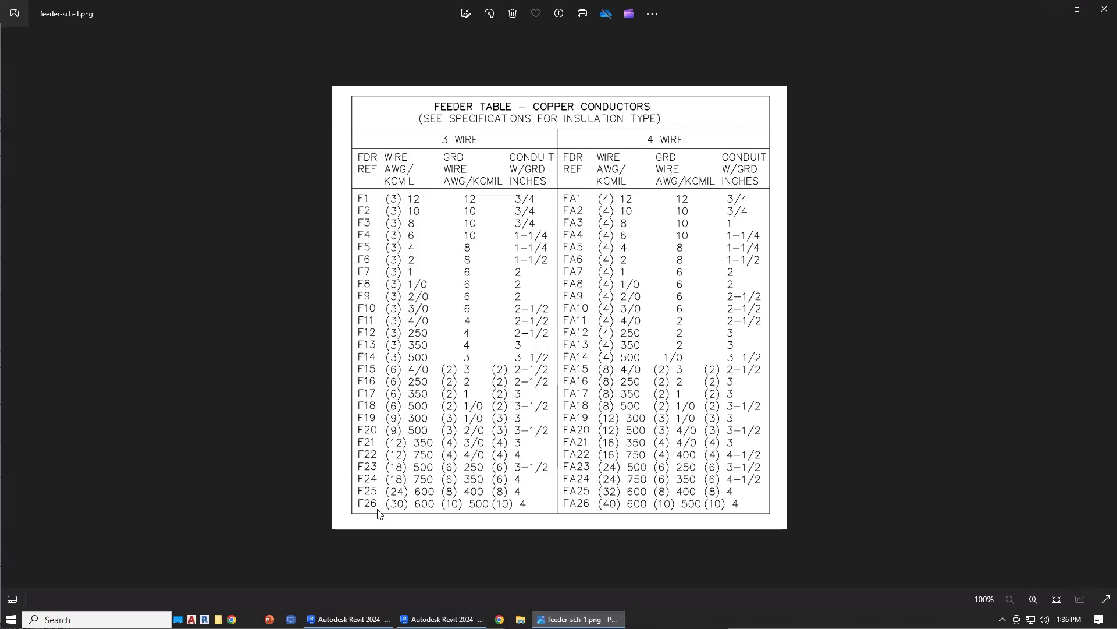
{"action": "key", "text": "Right"}
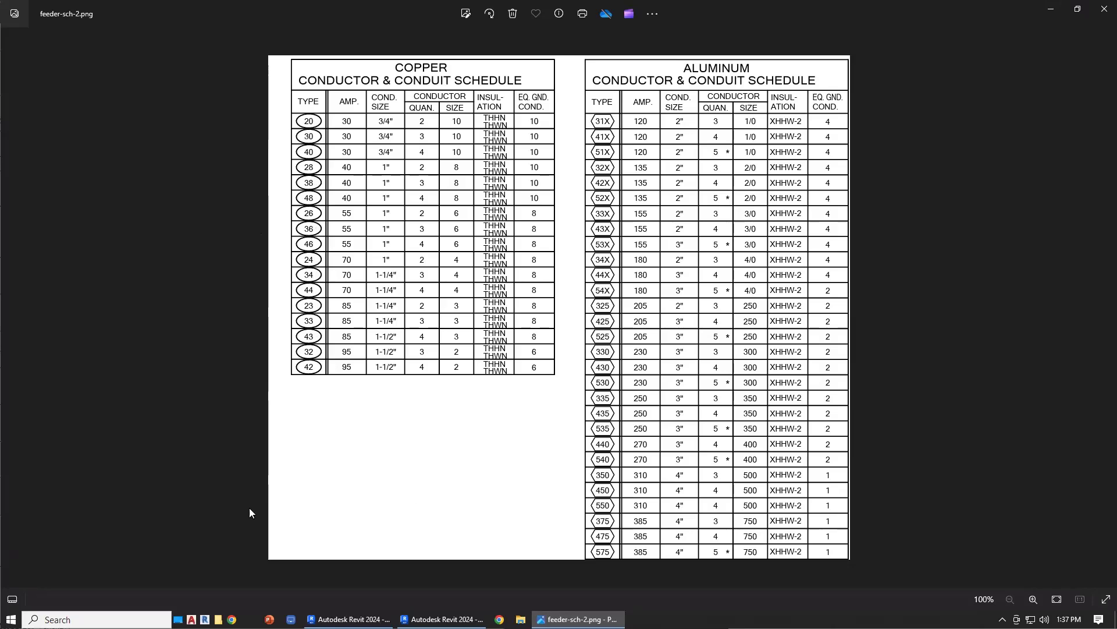
{"action": "key", "text": "Right"}
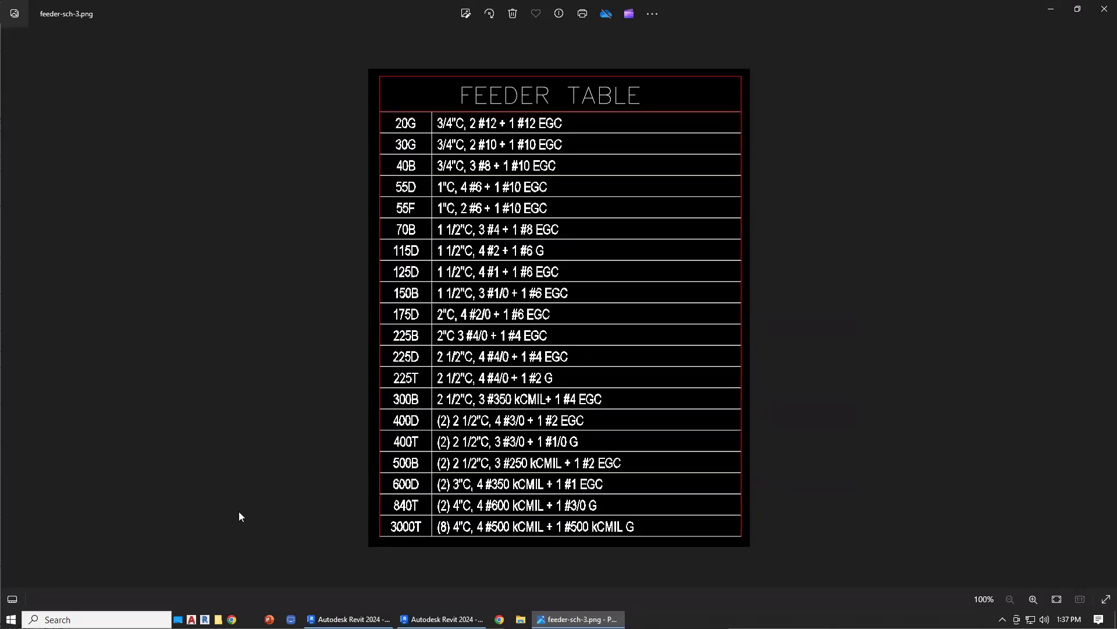
{"action": "key", "text": "Right"}
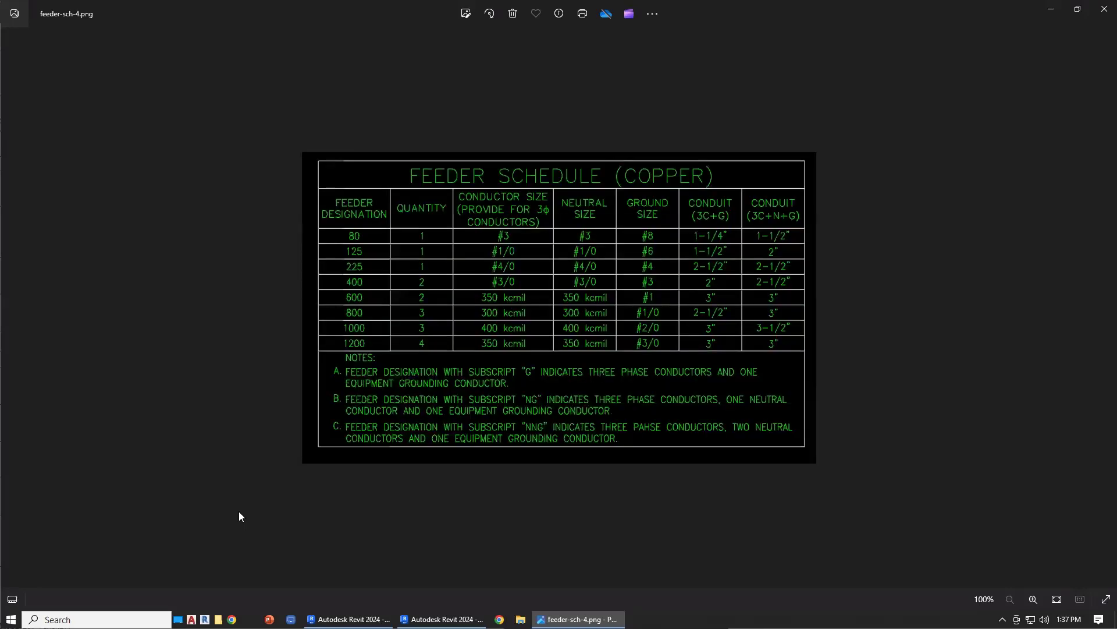
{"action": "key", "text": "Right"}
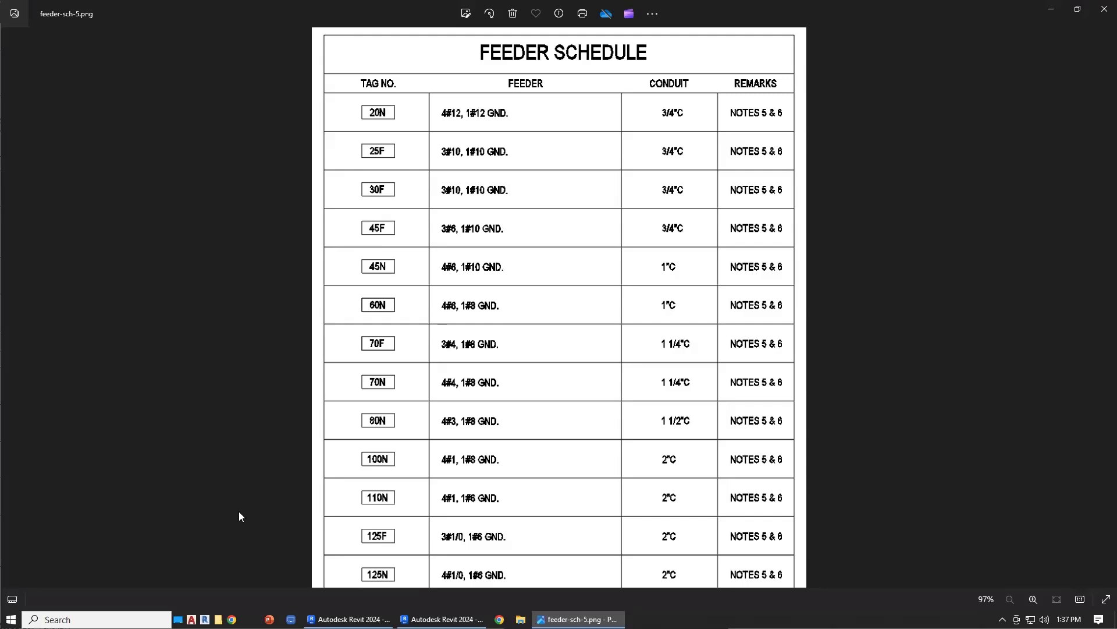
Compare the ID naming and column layouts across the five sample feeder schedule images, ending on feeder-sch-1.png.
{"action": "key", "text": "Left"}
{"action": "key", "text": "Left"}
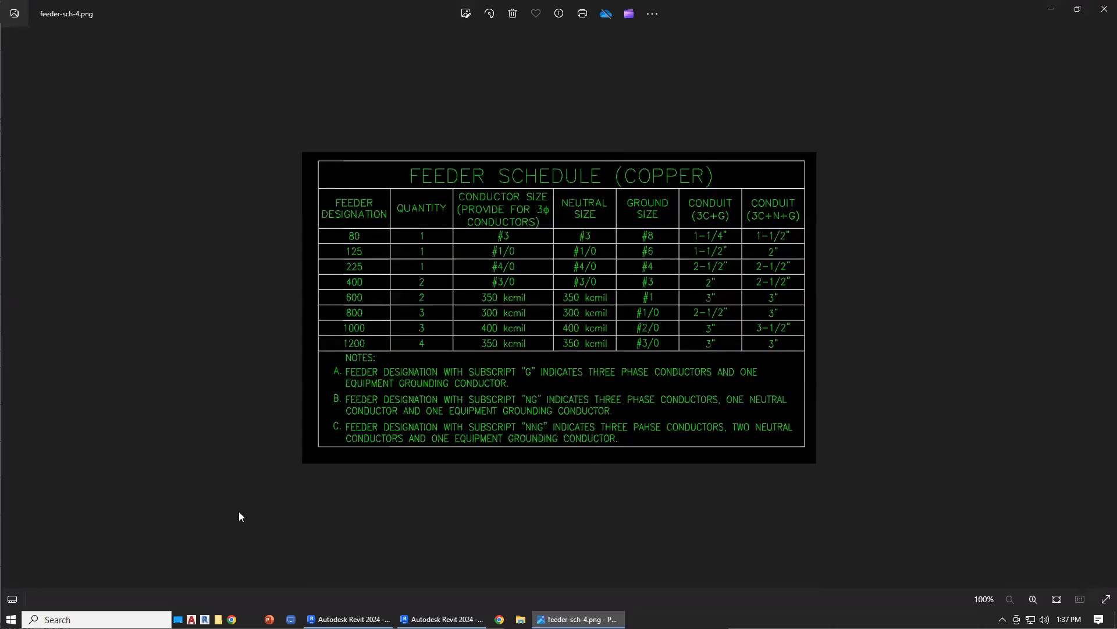
{"action": "key", "text": "Left"}
{"action": "key", "text": "Left"}
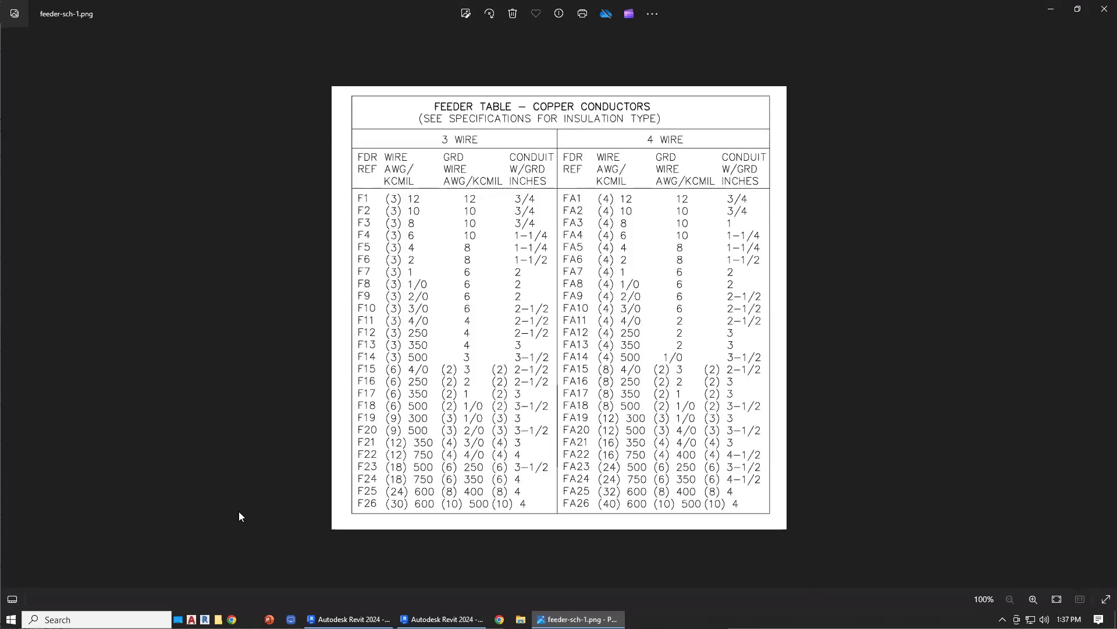
{"action": "key", "text": "Right"}
{"action": "key", "text": "Right"}
{"action": "key", "text": "Right"}
{"action": "key", "text": "Right"}
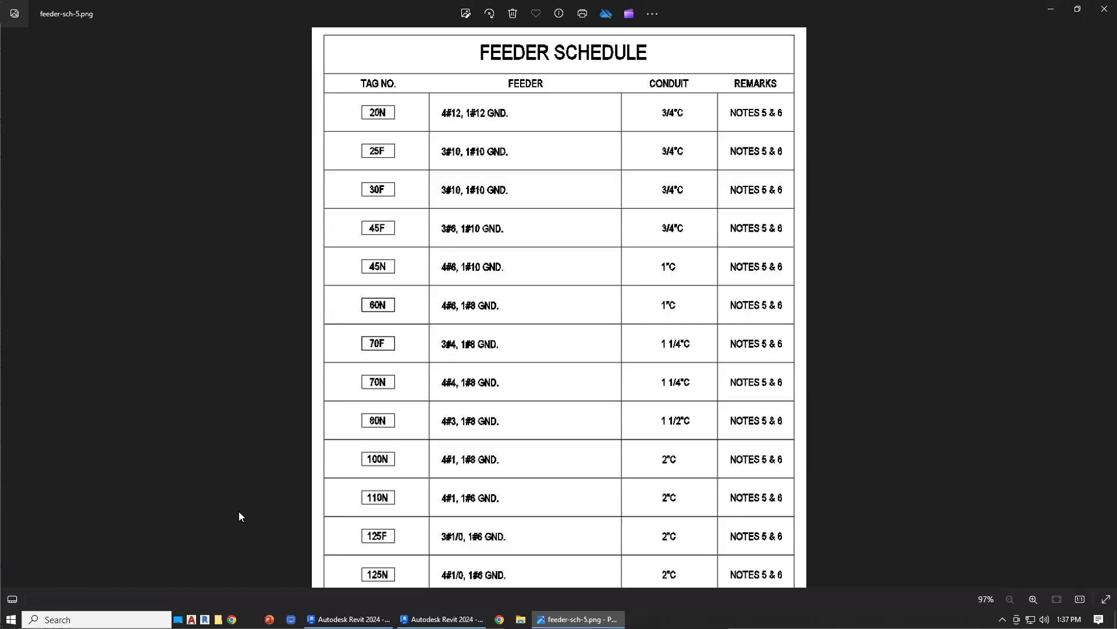
{"action": "key", "text": "Left"}
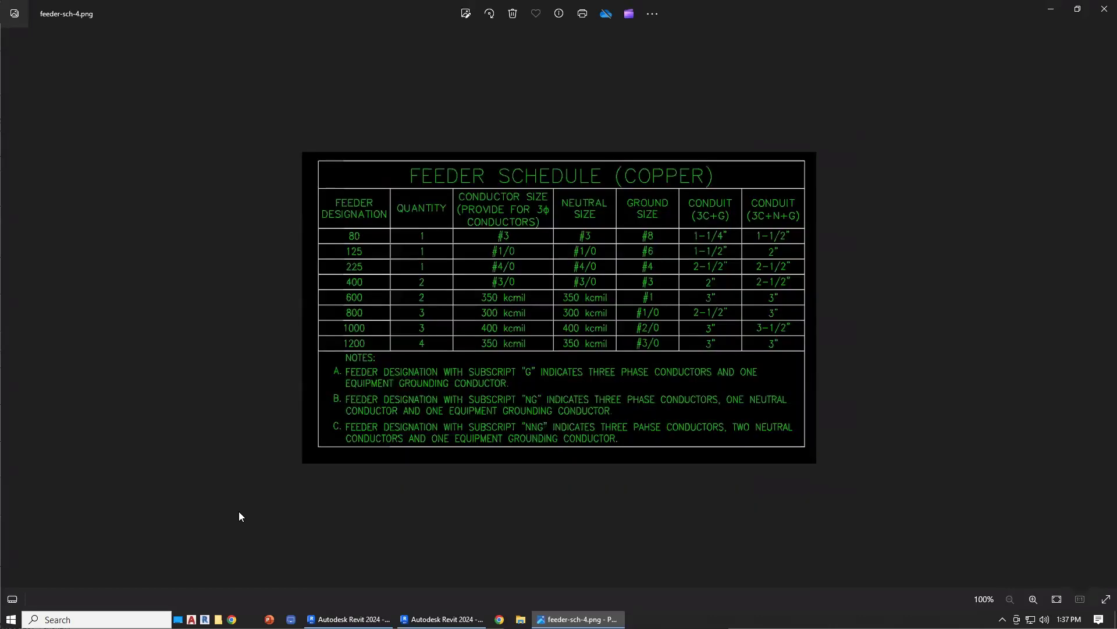
{"action": "key", "text": "Left"}
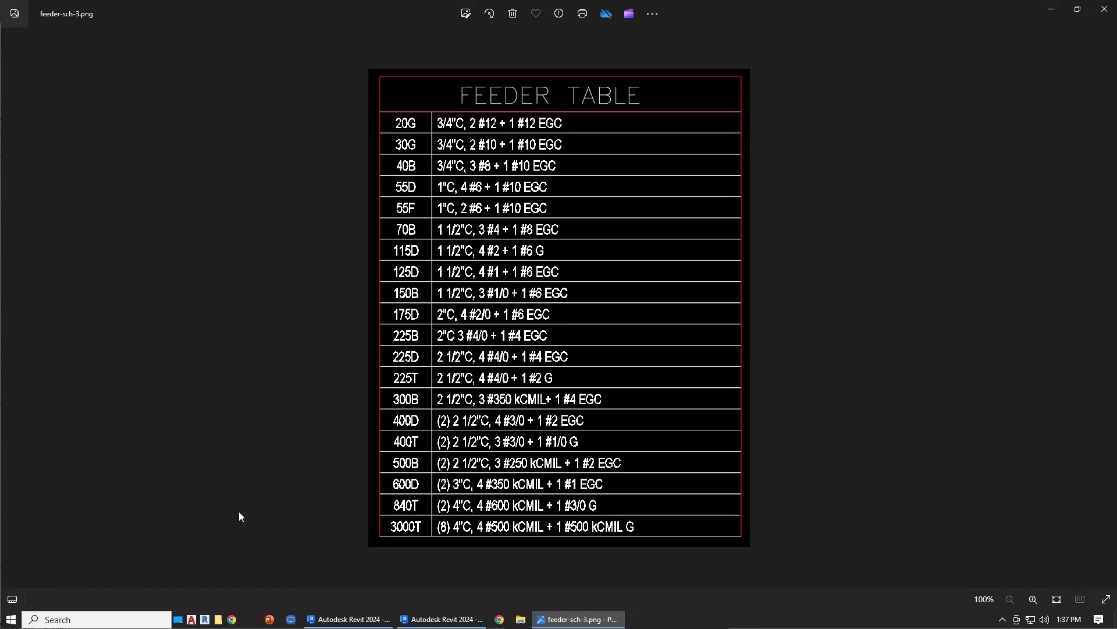
{"action": "key", "text": "Left"}
{"action": "key", "text": "Left"}
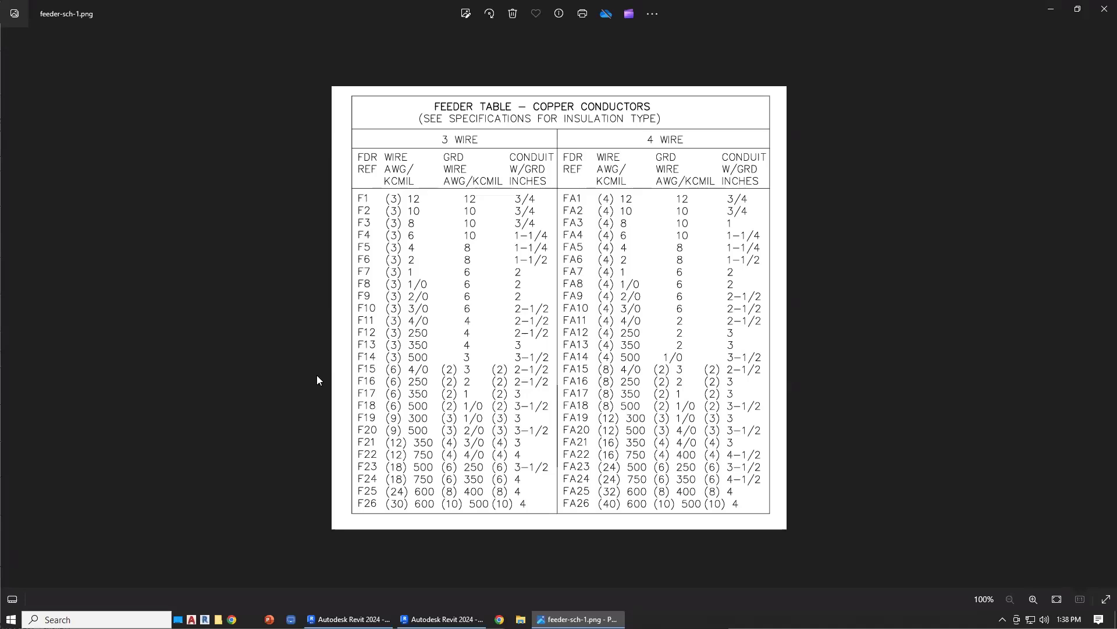
Switch back to the single-line diagram in Revit and compare its feeder schedule with the feeder-sch-1.png table.
{"action": "mouse_move", "coordinate": [349, 619]}
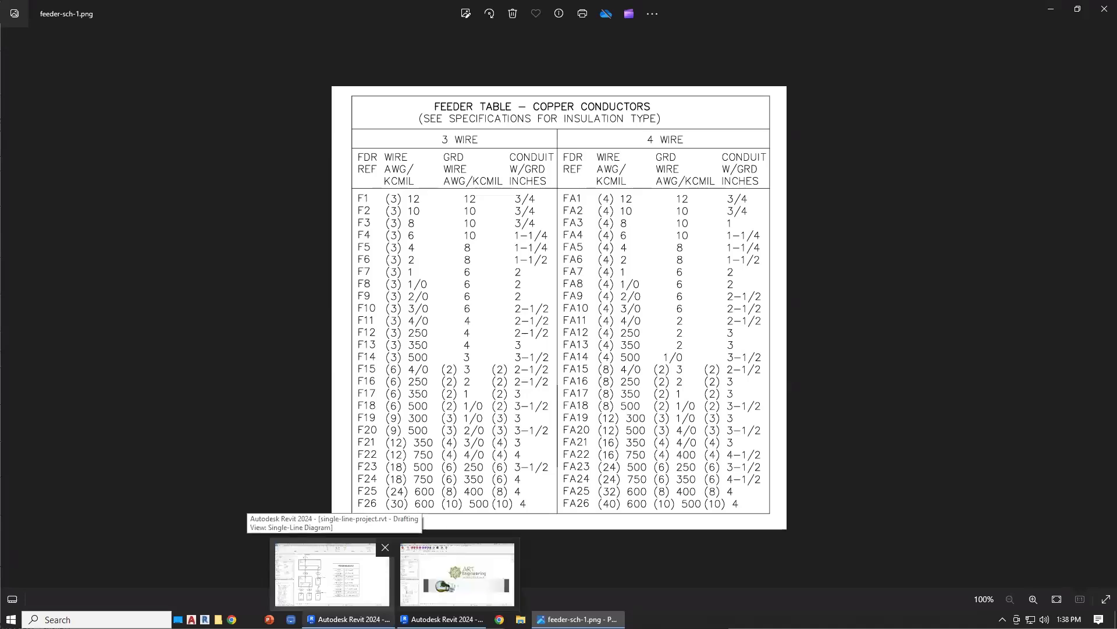
{"action": "left_click", "coordinate": [332, 574]}
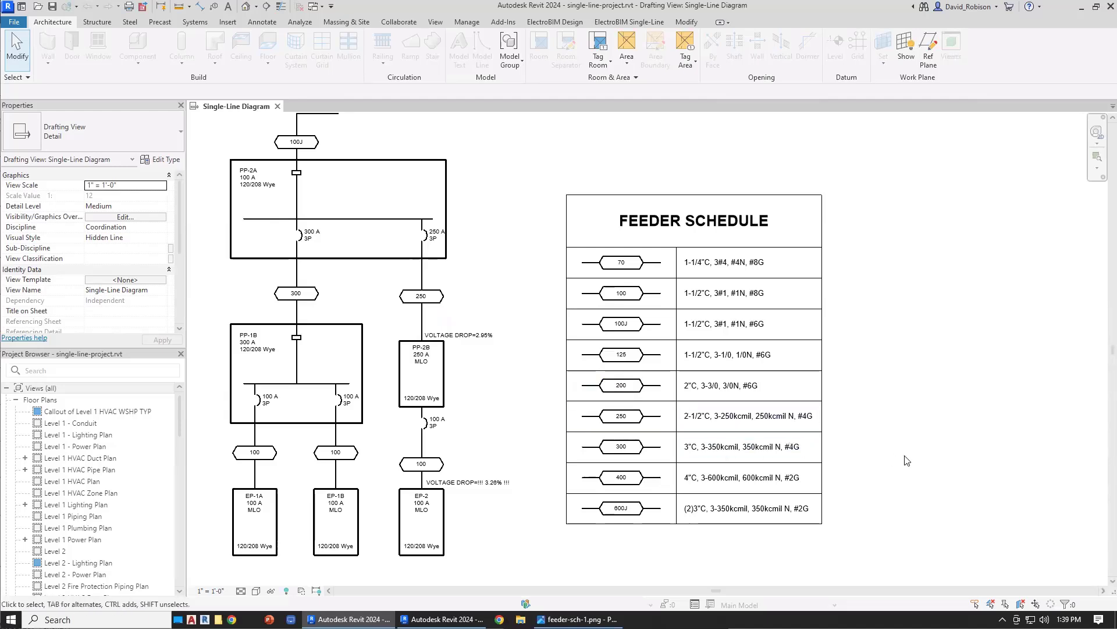
{"action": "key", "text": "alt+Tab"}
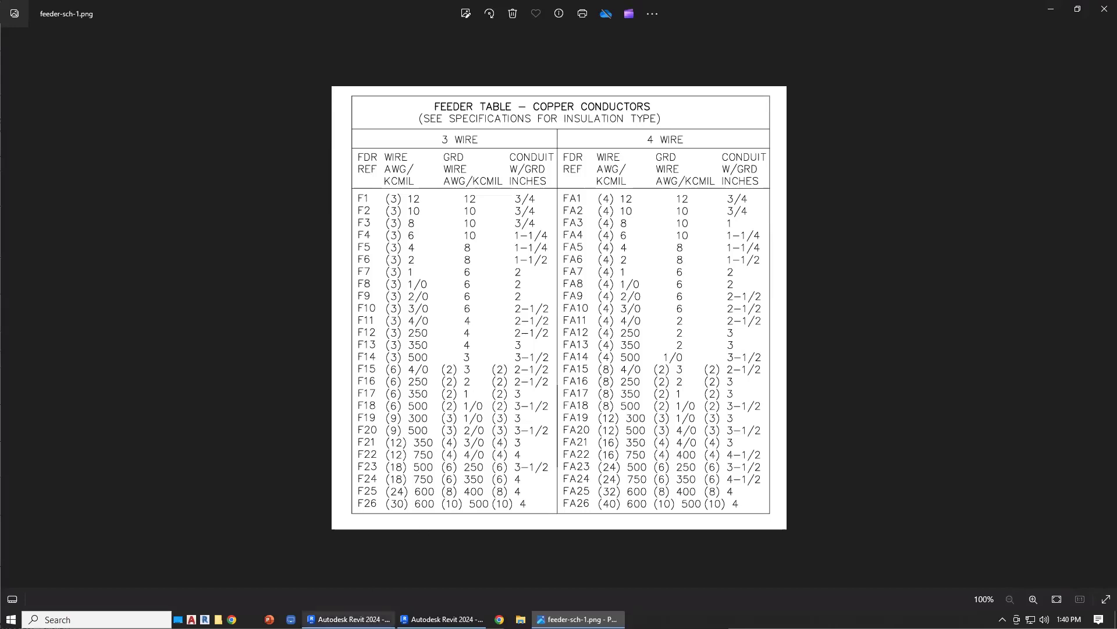
{"action": "key", "text": "alt+Tab"}
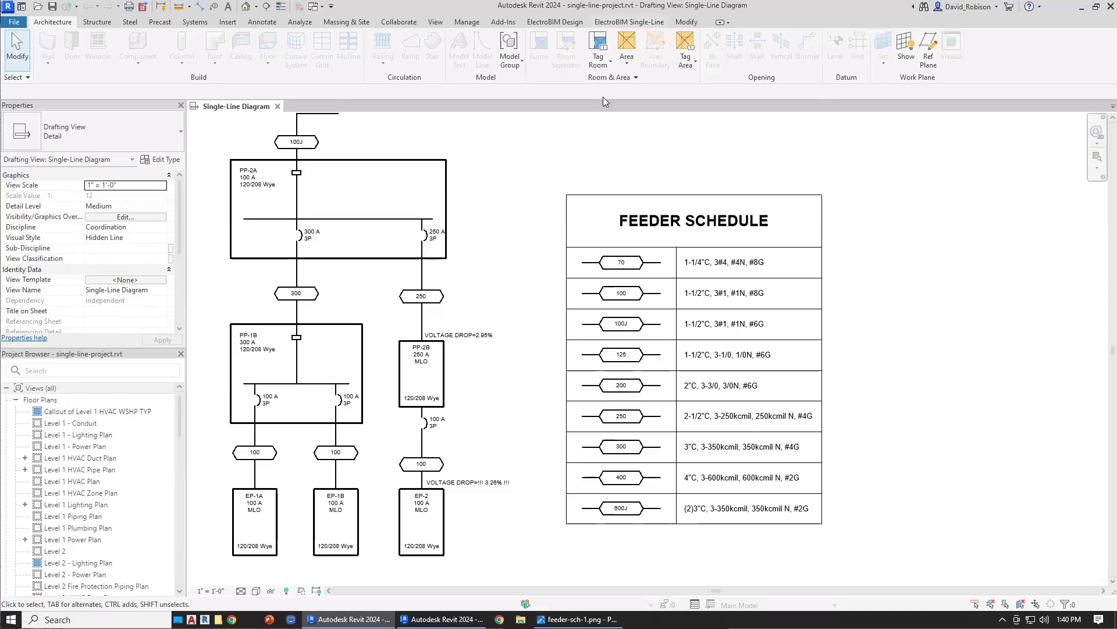
Edit panel PP-2B, set its feeder conductor to size 300 (350kcmil, 310 A), and exit to the single-line diagram.
{"action": "left_click", "coordinate": [629, 22]}
{"action": "left_click", "coordinate": [119, 56]}
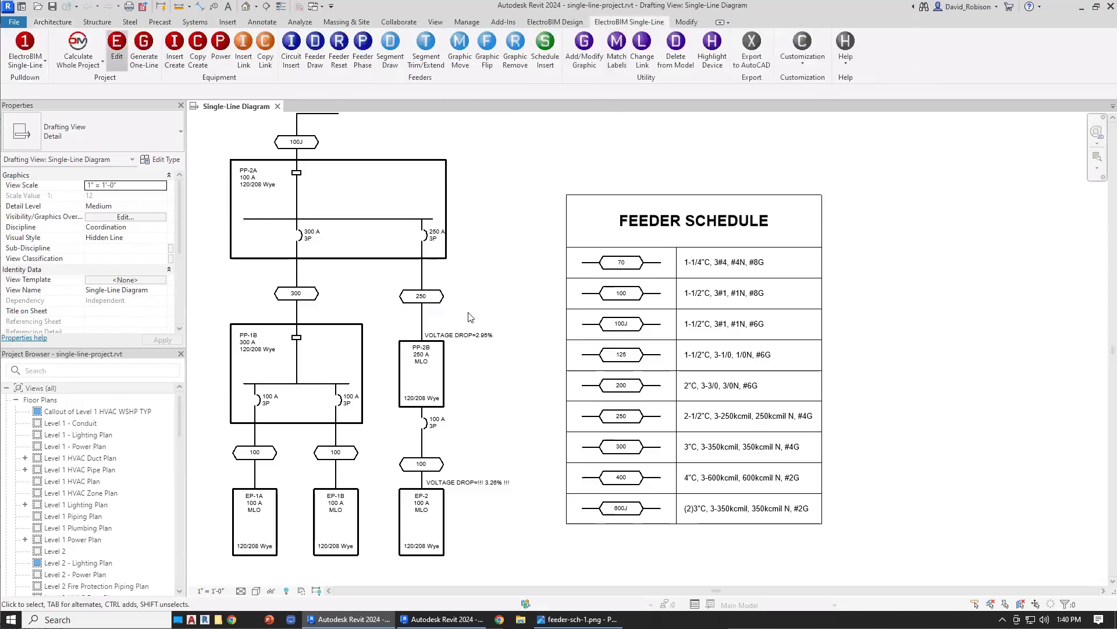
{"action": "left_click", "coordinate": [444, 368]}
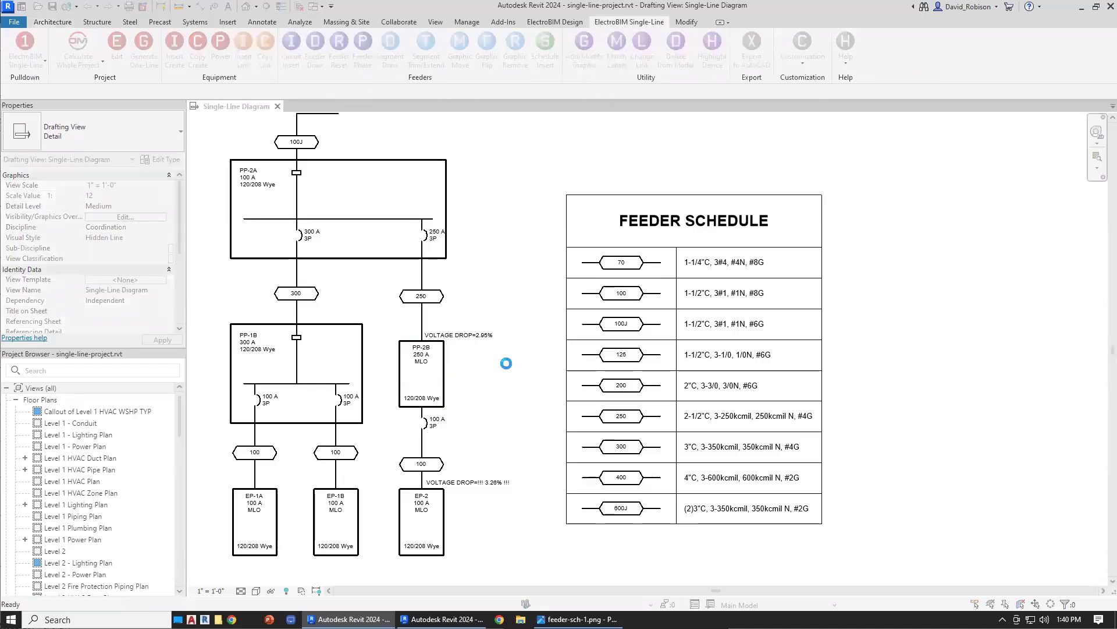
{"action": "scroll", "coordinate": [531, 352], "scroll_direction": "down", "scroll_amount": 10}
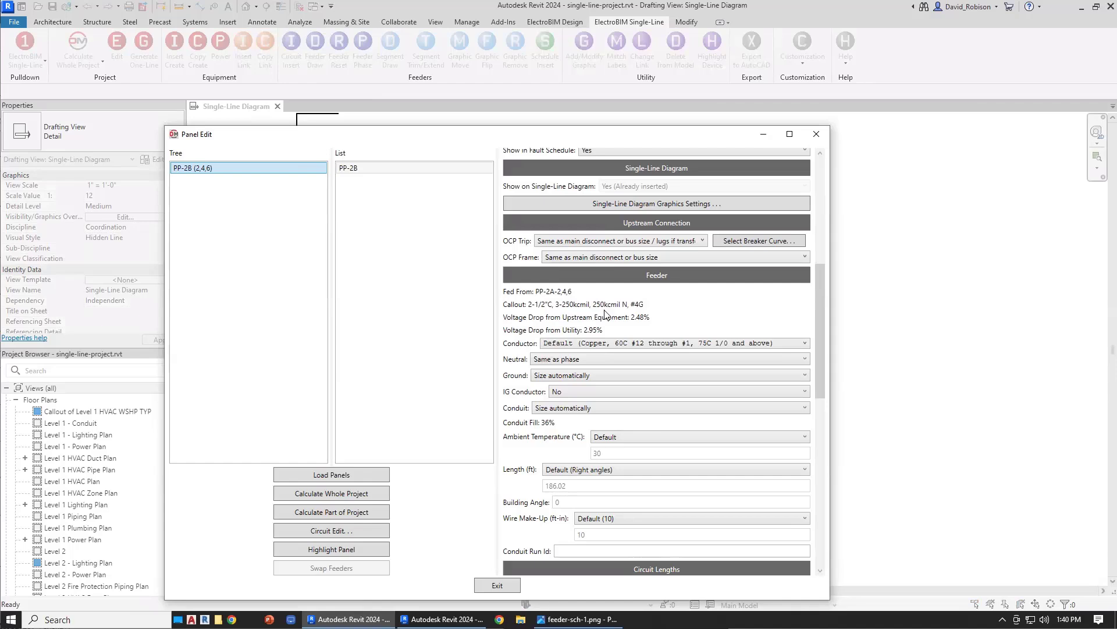
{"action": "left_click", "coordinate": [583, 344]}
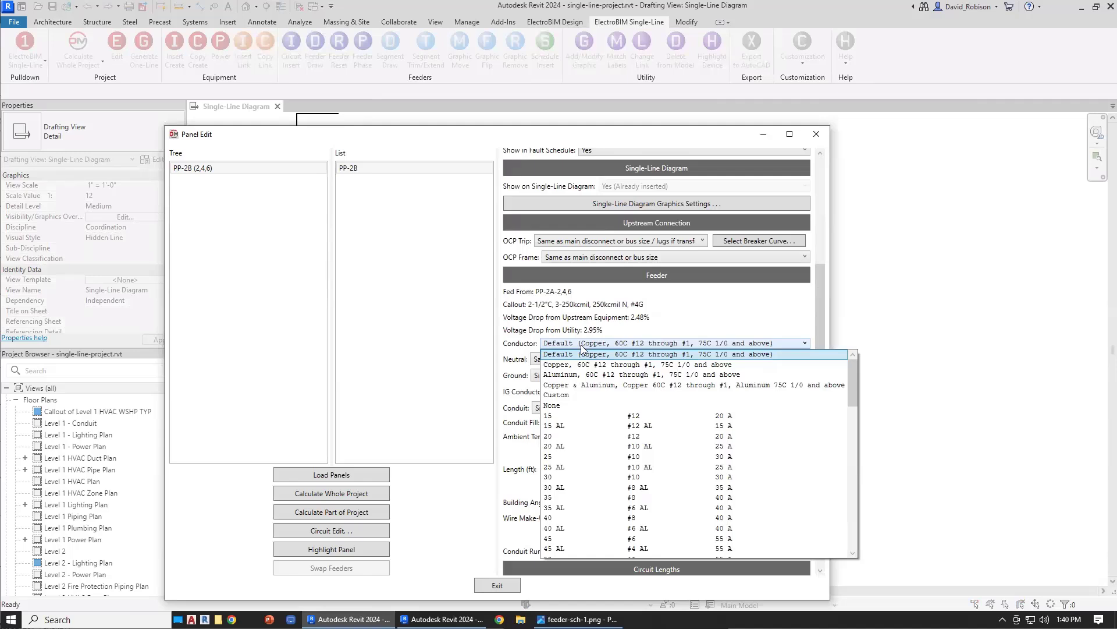
{"action": "scroll", "coordinate": [579, 434], "scroll_direction": "down", "scroll_amount": 10}
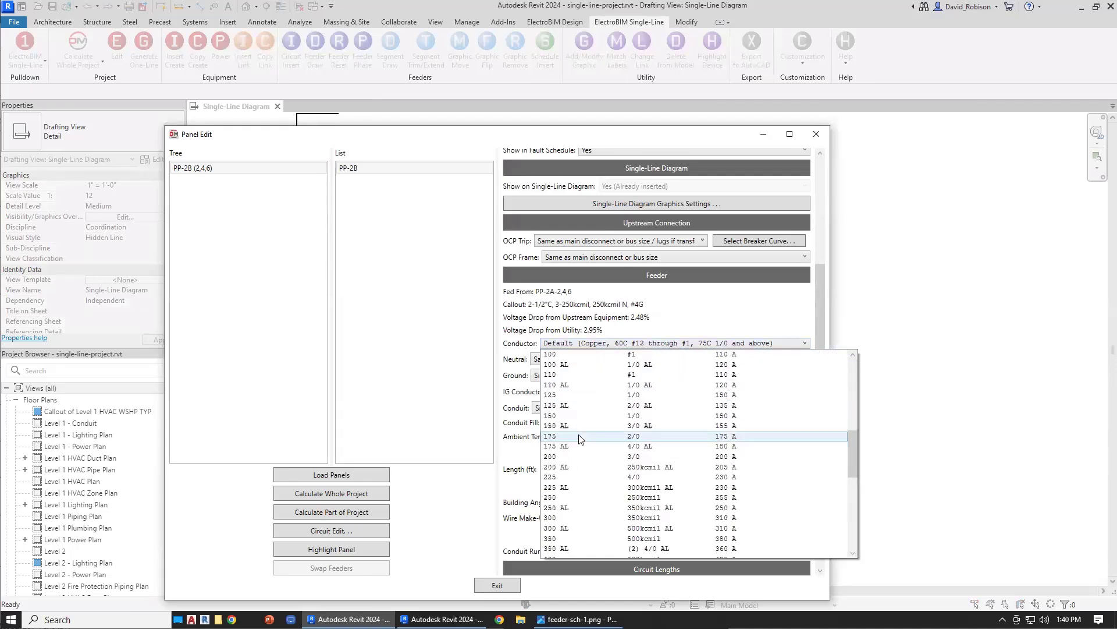
{"action": "scroll", "coordinate": [580, 439], "scroll_direction": "down", "scroll_amount": 3}
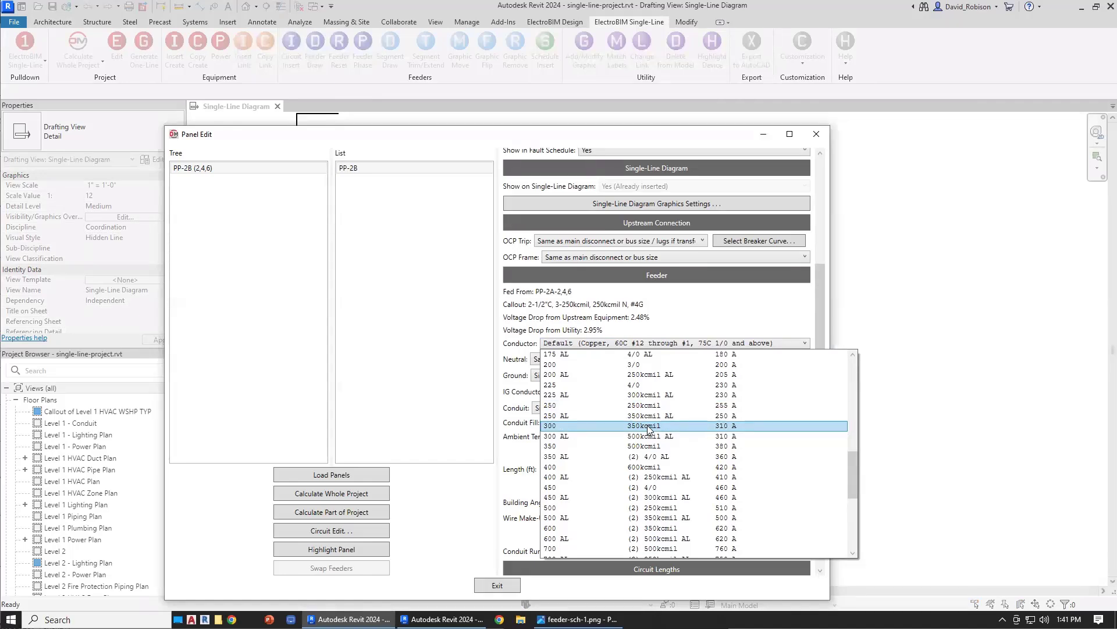
{"action": "left_click", "coordinate": [670, 314]}
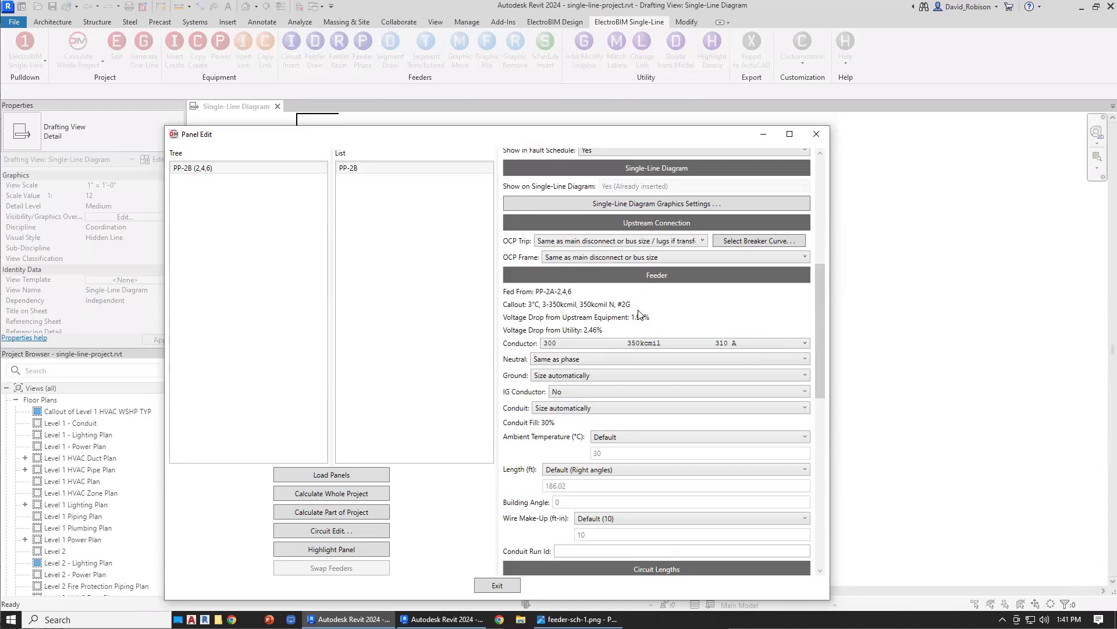
{"action": "left_click", "coordinate": [495, 585]}
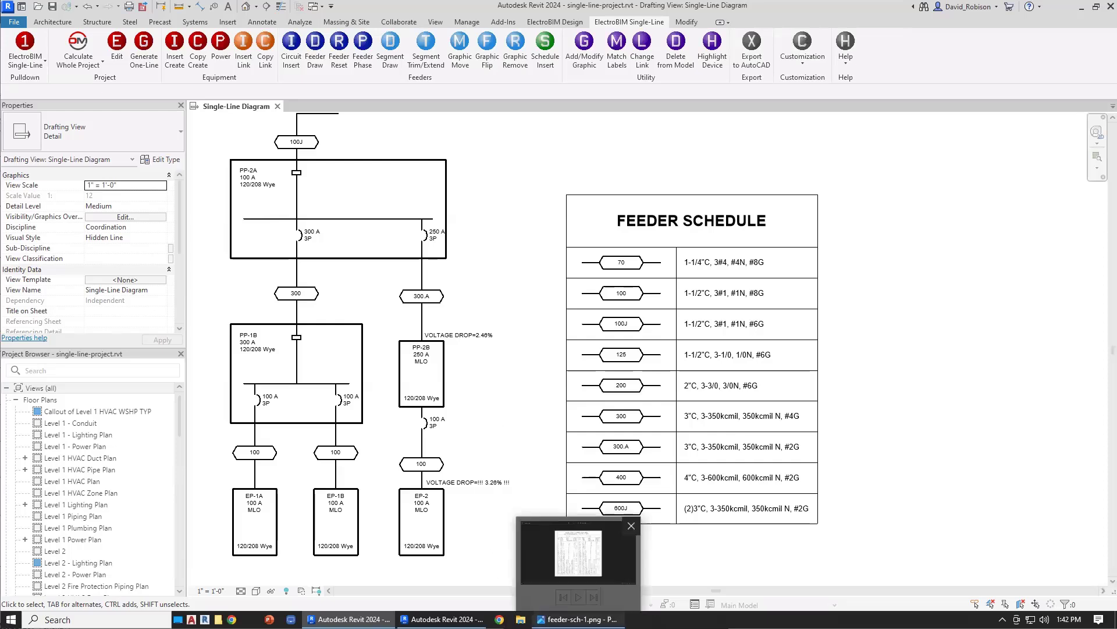
Check the diagram's updated feeder schedule against the copper feeder table in feeder-sch-1.png, finishing back in Revit.
{"action": "left_click", "coordinate": [633, 577]}
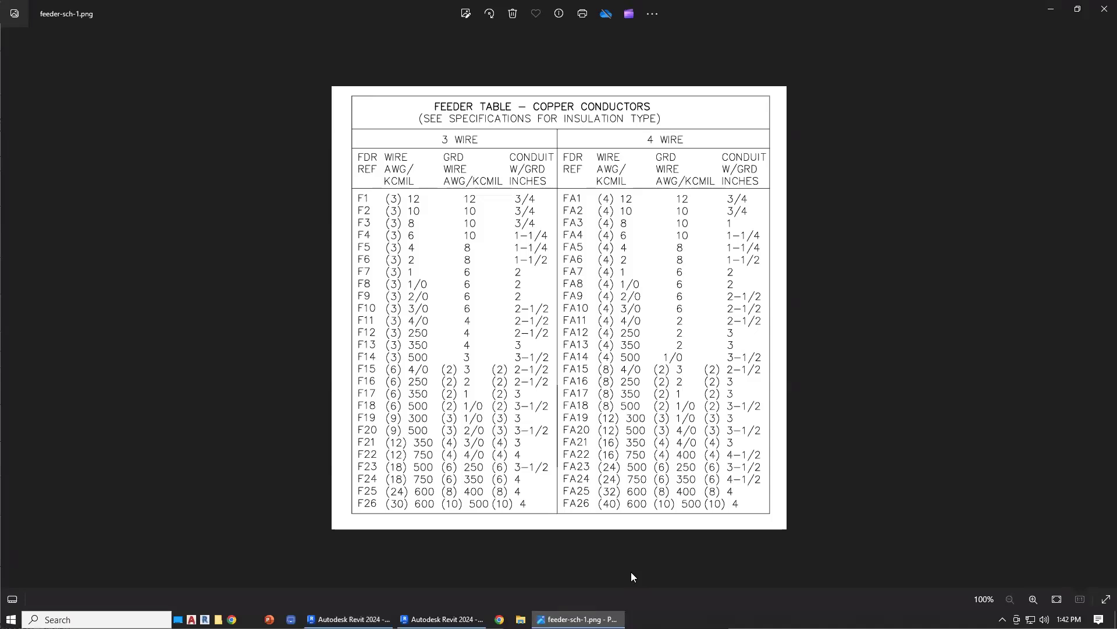
{"action": "left_click", "coordinate": [349, 618]}
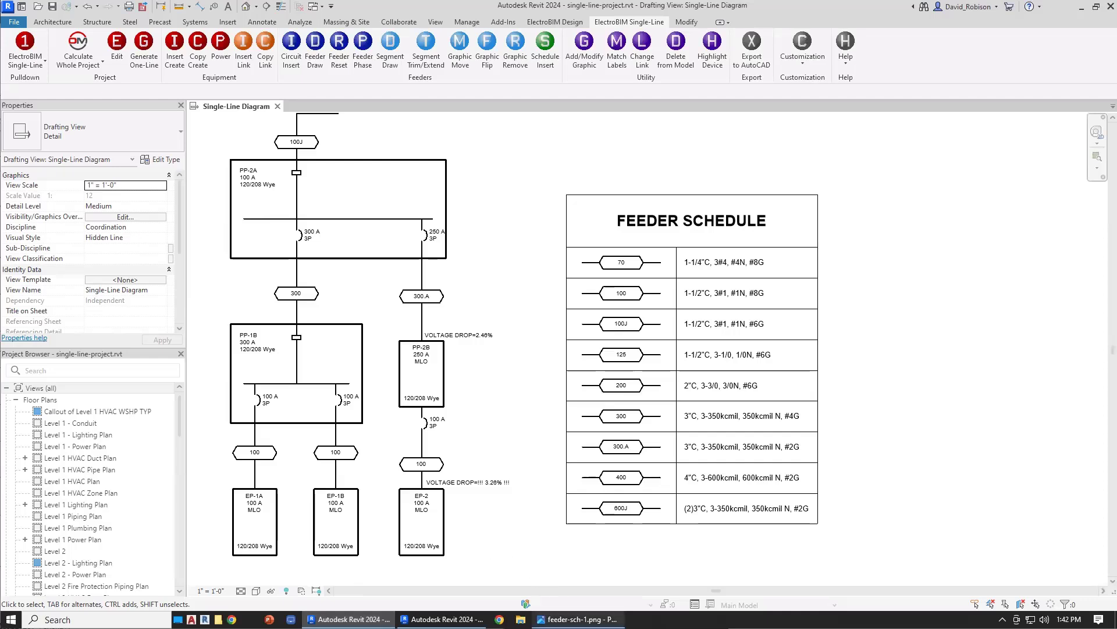
{"action": "left_click", "coordinate": [576, 619]}
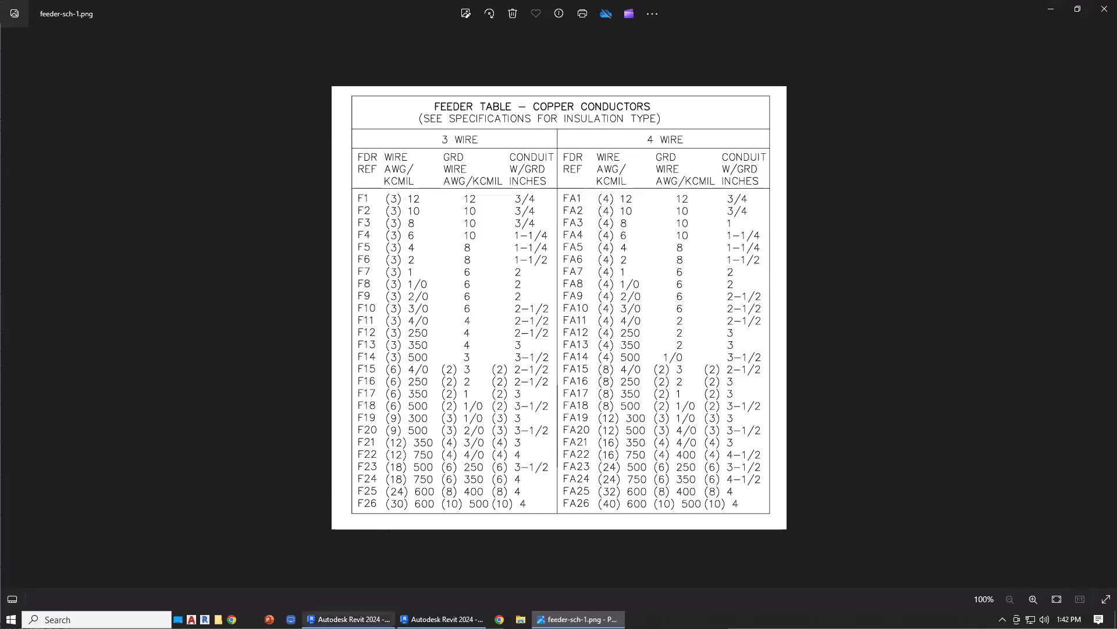
{"action": "left_click", "coordinate": [350, 619]}
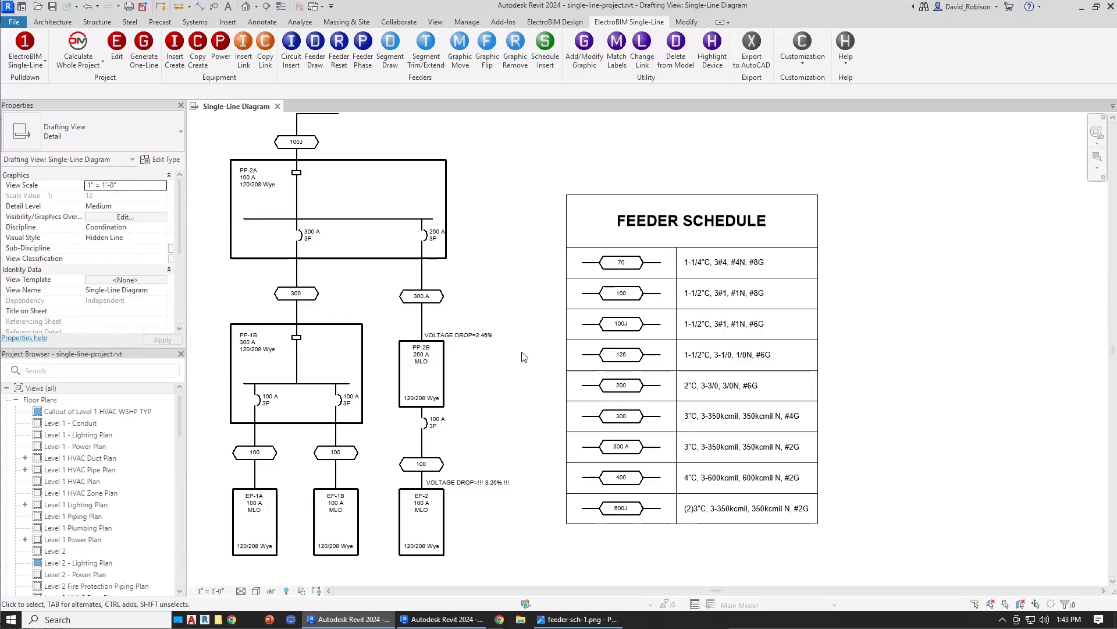
Open the Project Feeder ID Schedule, examine the 20 A entries and the remaining feeder IDs and callouts, and close it.
{"action": "left_click", "coordinate": [802, 56]}
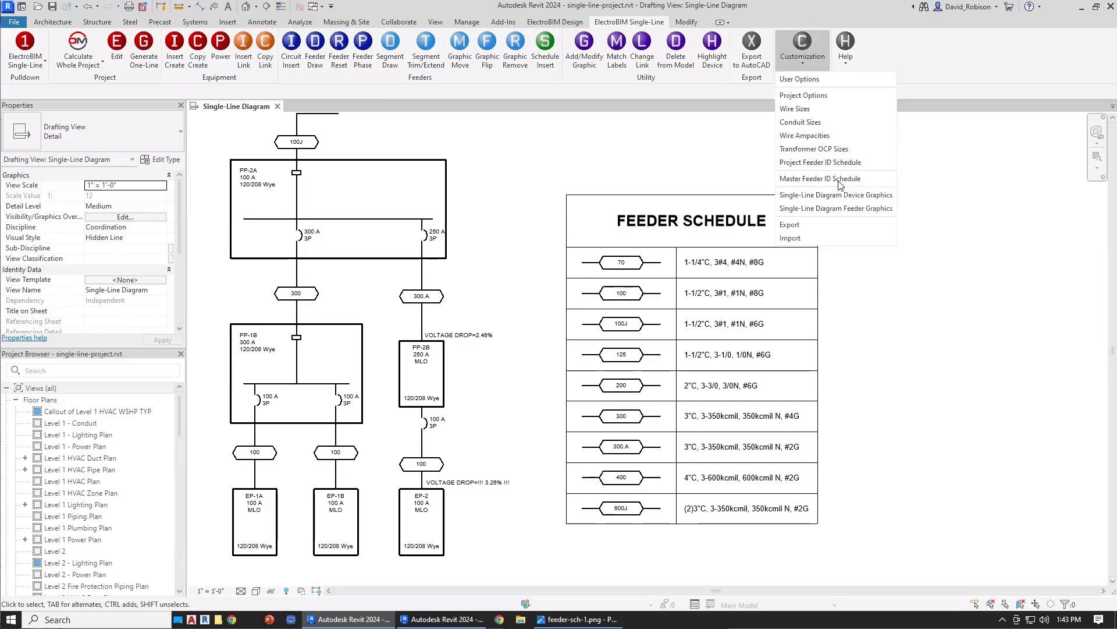
{"action": "left_click", "coordinate": [843, 164]}
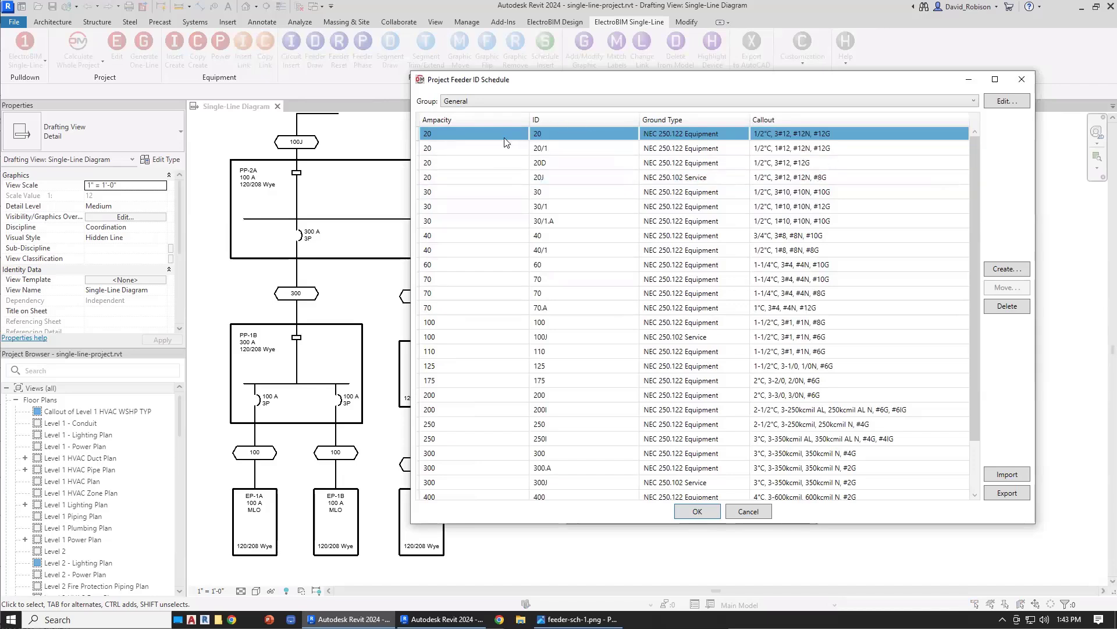
{"action": "left_click", "coordinate": [472, 175]}
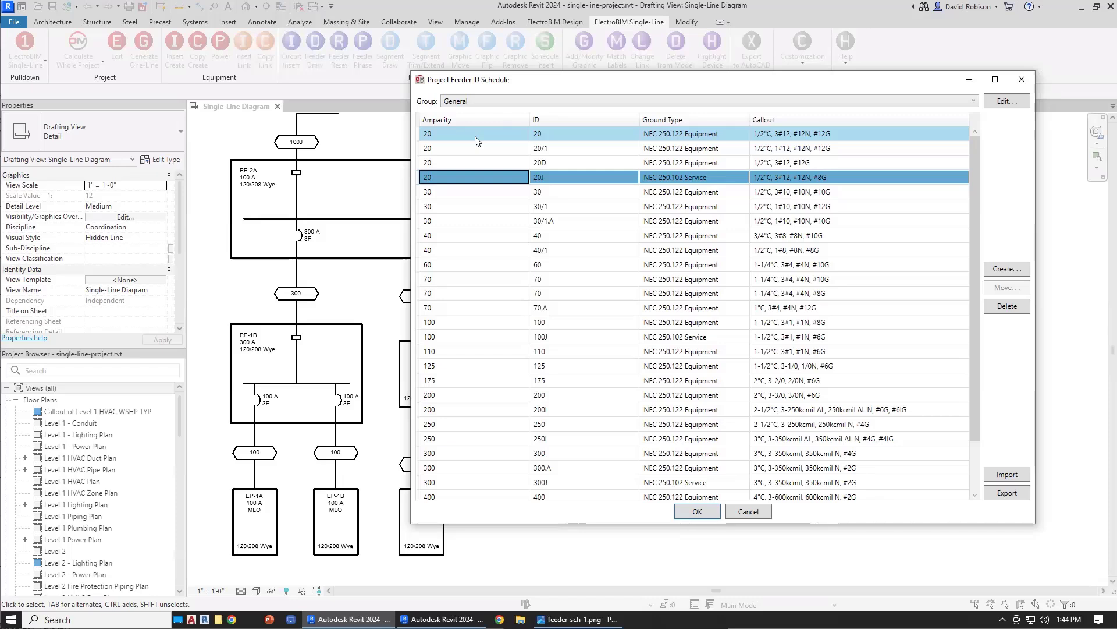
{"action": "left_click", "coordinate": [477, 157]}
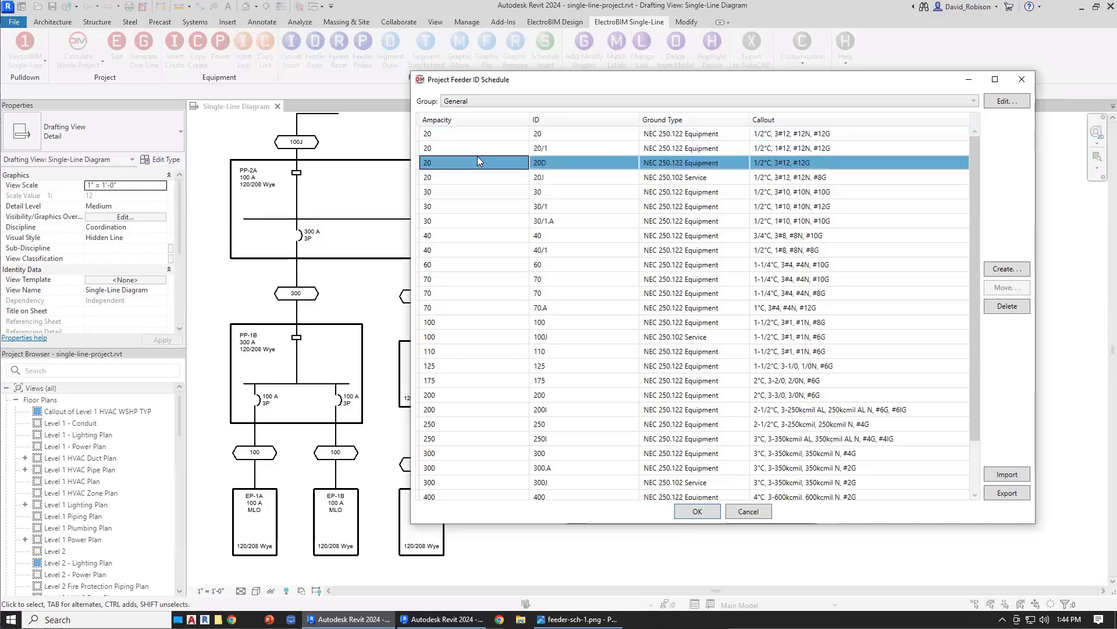
{"action": "left_click", "coordinate": [477, 173]}
{"action": "left_click", "coordinate": [477, 160]}
{"action": "left_click", "coordinate": [477, 149]}
{"action": "left_click", "coordinate": [482, 174]}
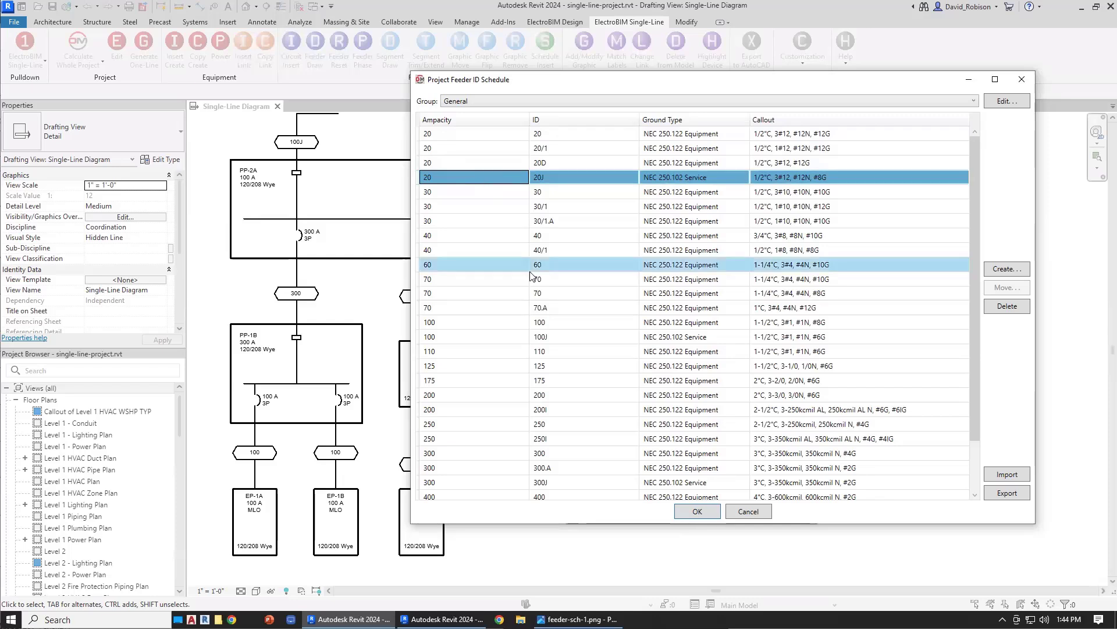
{"action": "scroll", "coordinate": [492, 286], "scroll_direction": "down", "scroll_amount": 2}
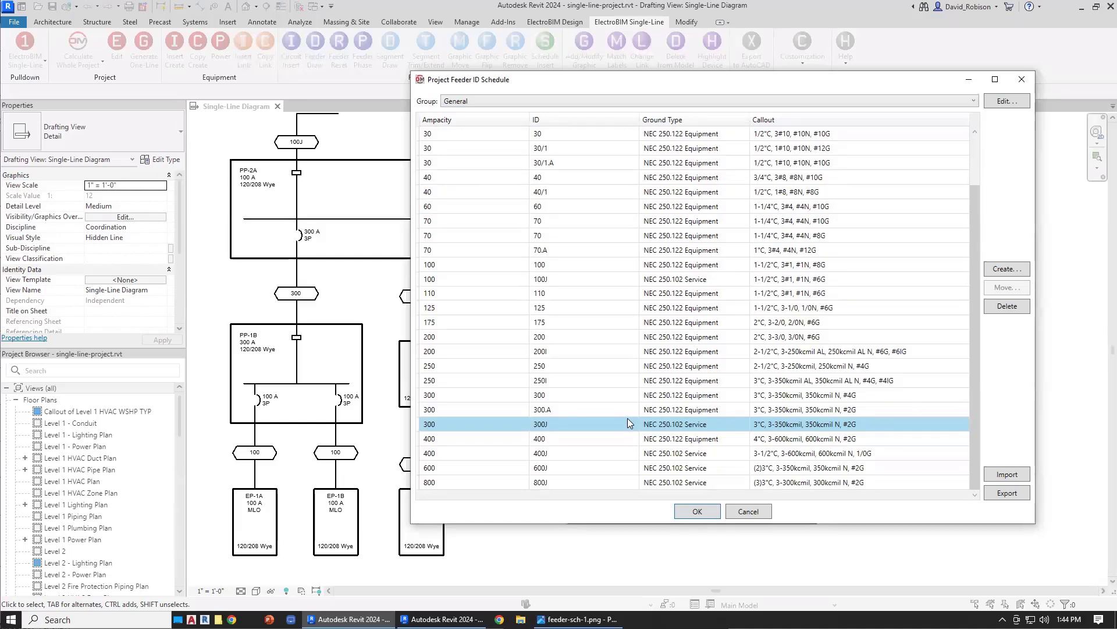
{"action": "left_click", "coordinate": [699, 513]}
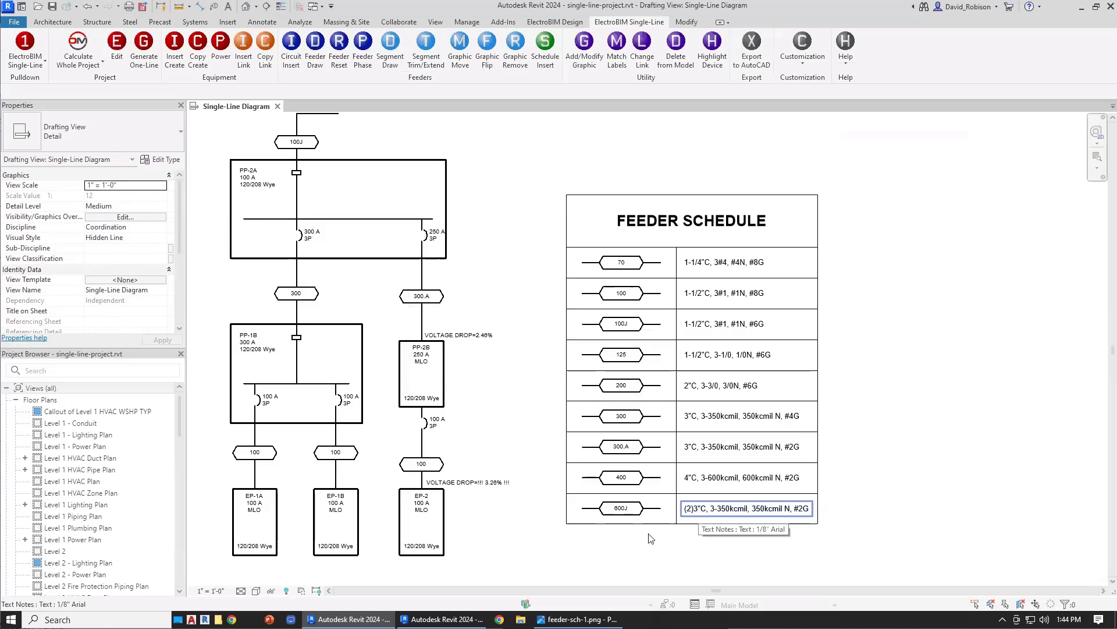
Switch to the image viewer and review the sample feeder schedules again, ending on feeder-sch-5.png.
{"action": "key", "text": "alt+Tab"}
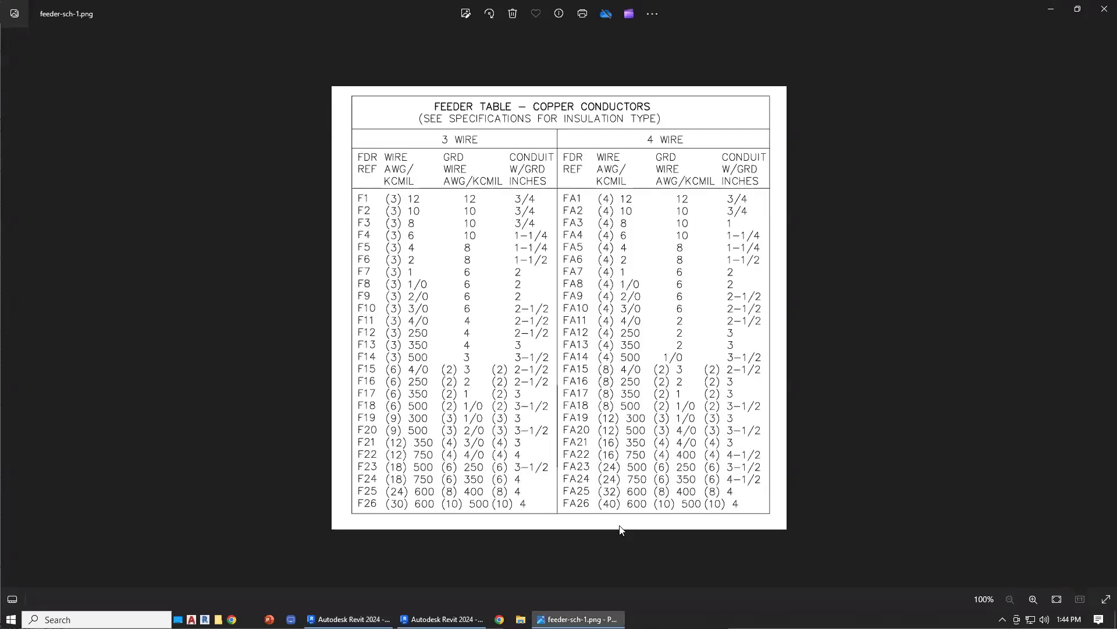
{"action": "key", "text": "Right"}
{"action": "key", "text": "Right"}
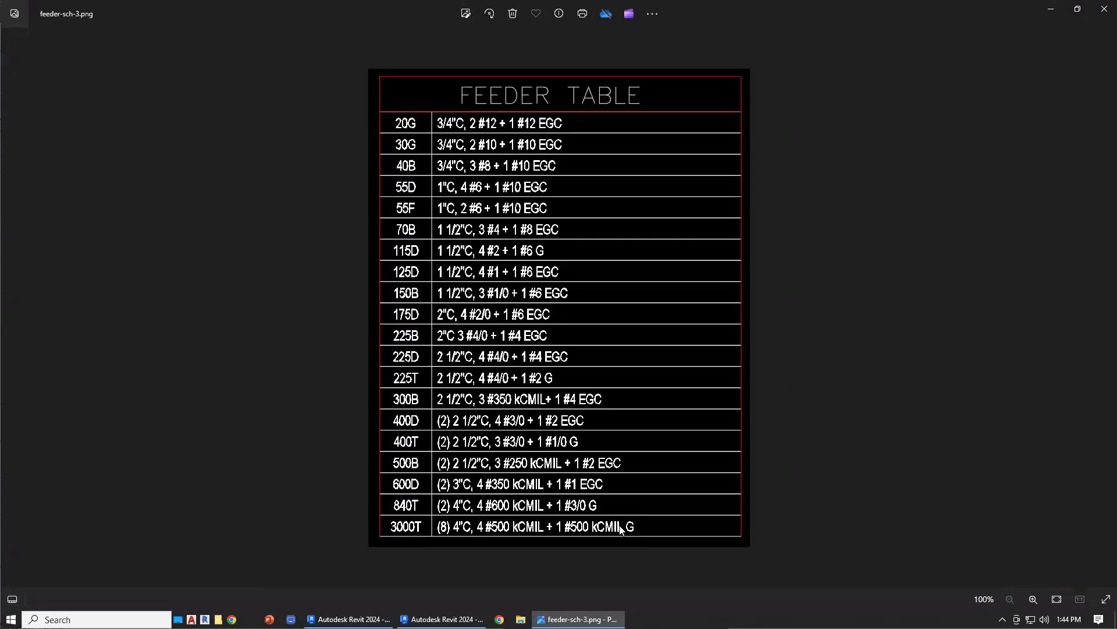
{"action": "key", "text": "Right"}
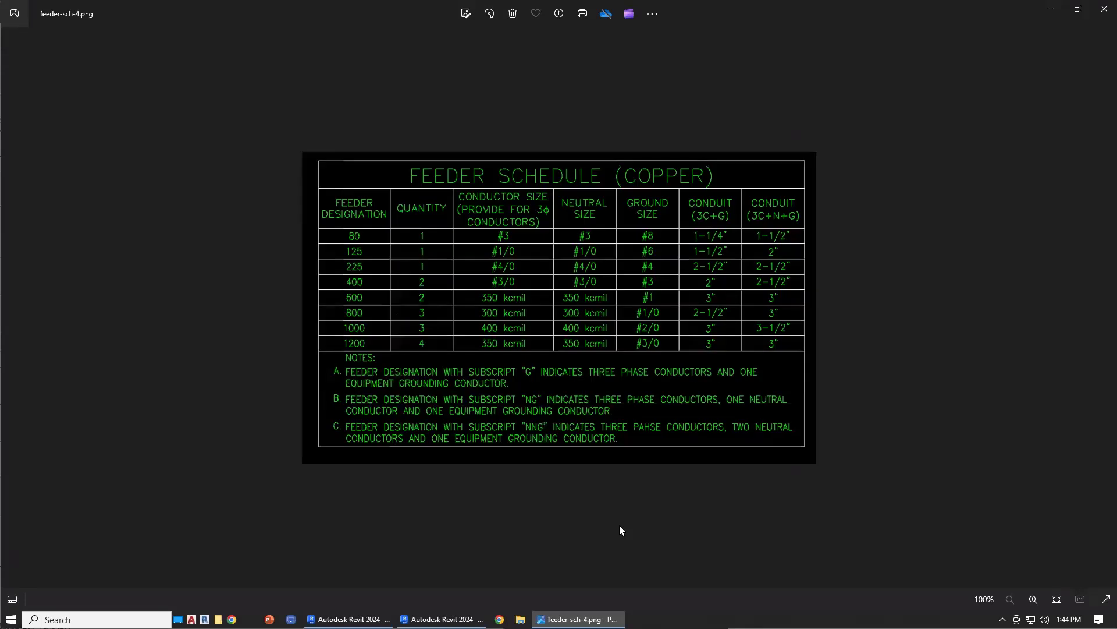
{"action": "key", "text": "Right"}
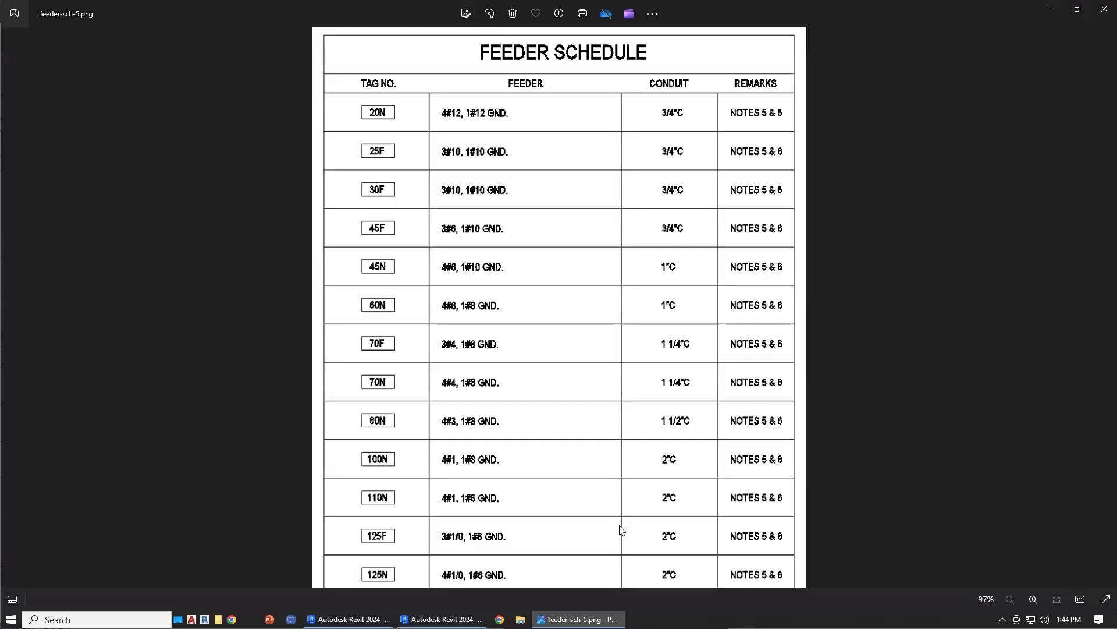